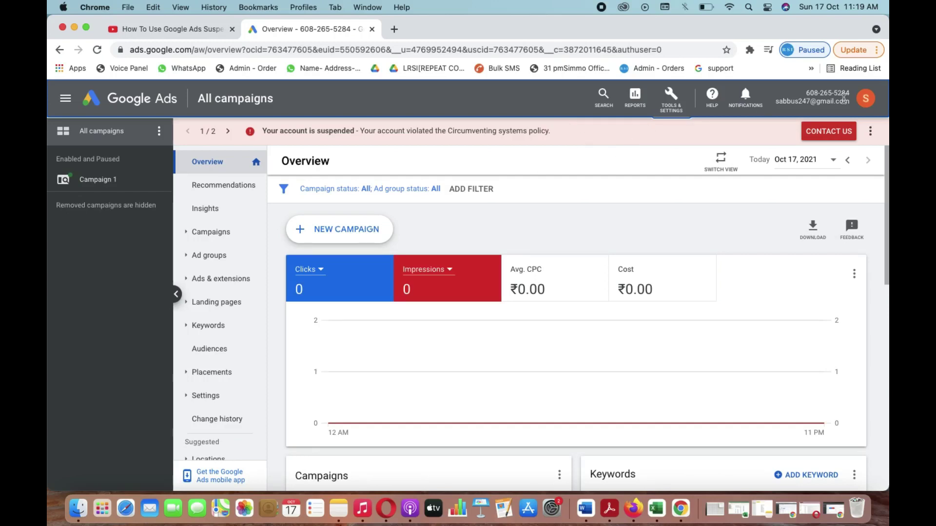
- Create a new Google Ads account under the current profile and switch its setup to Expert Mode
{"action": "left_click", "coordinate": [867, 100]}
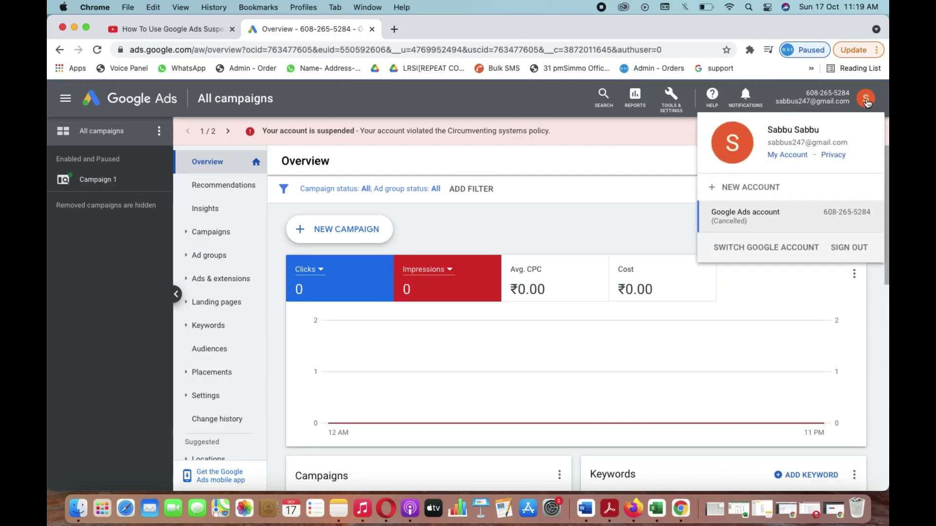
{"action": "left_click", "coordinate": [750, 188]}
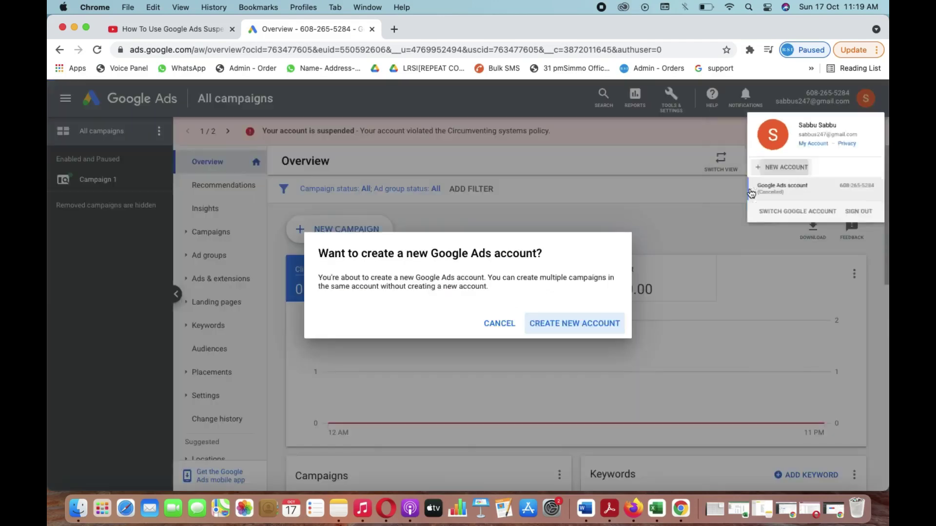
{"action": "left_click", "coordinate": [557, 324]}
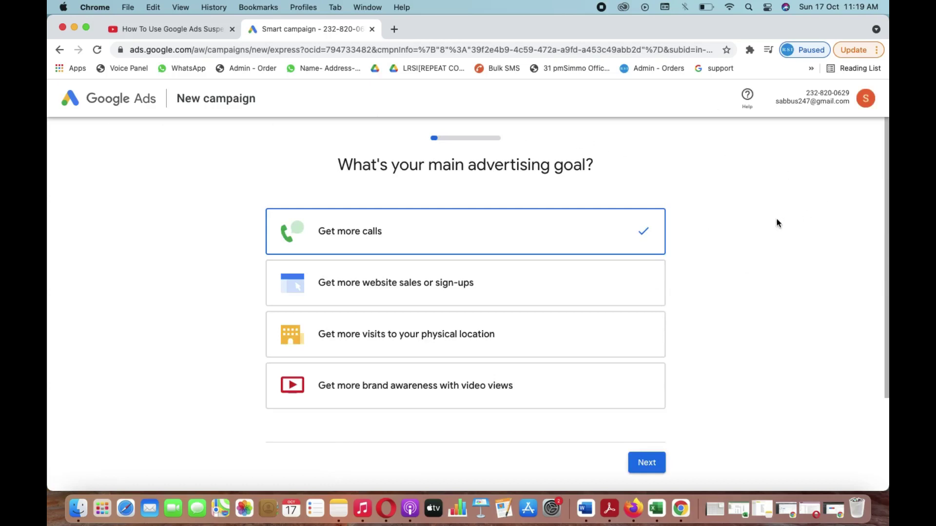
{"action": "scroll", "coordinate": [777, 223], "scroll_direction": "down", "scroll_amount": 5}
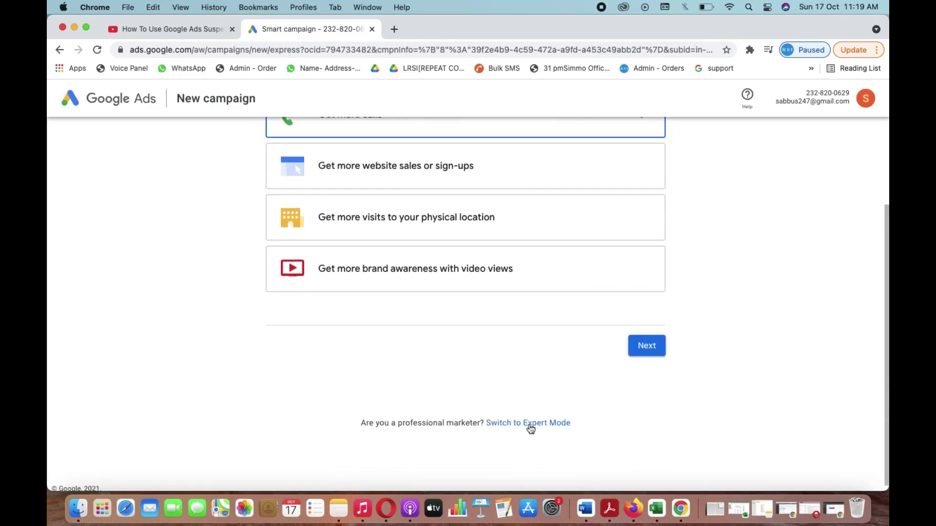
{"action": "left_click", "coordinate": [530, 424]}
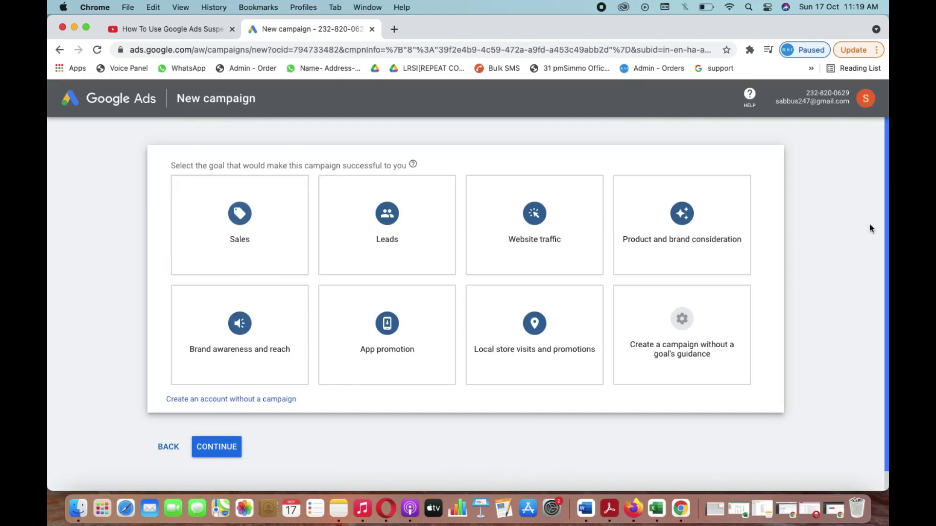
- Create the account without a campaign, submitting India, (GMT+05:30) India Time and Indian Rupee as business information, and open the account
{"action": "scroll", "coordinate": [831, 162], "scroll_direction": "down", "scroll_amount": 1}
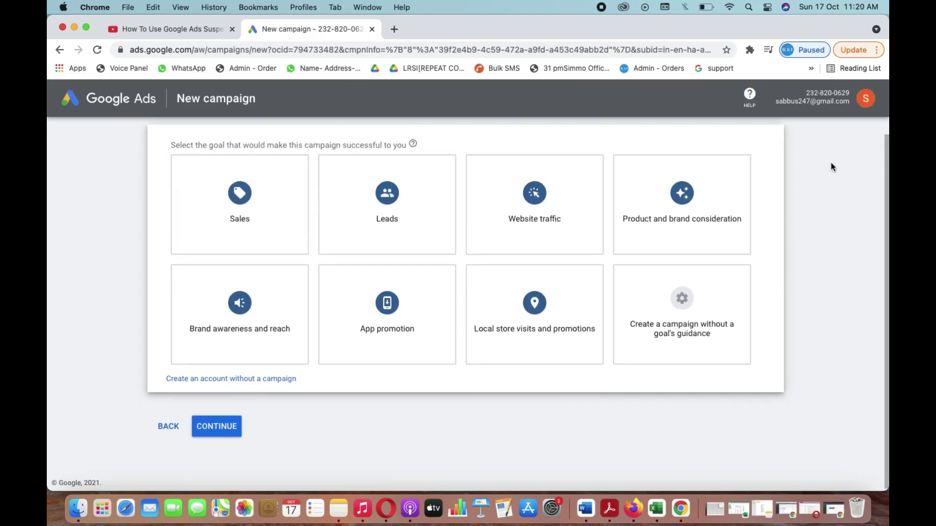
{"action": "left_click", "coordinate": [215, 380]}
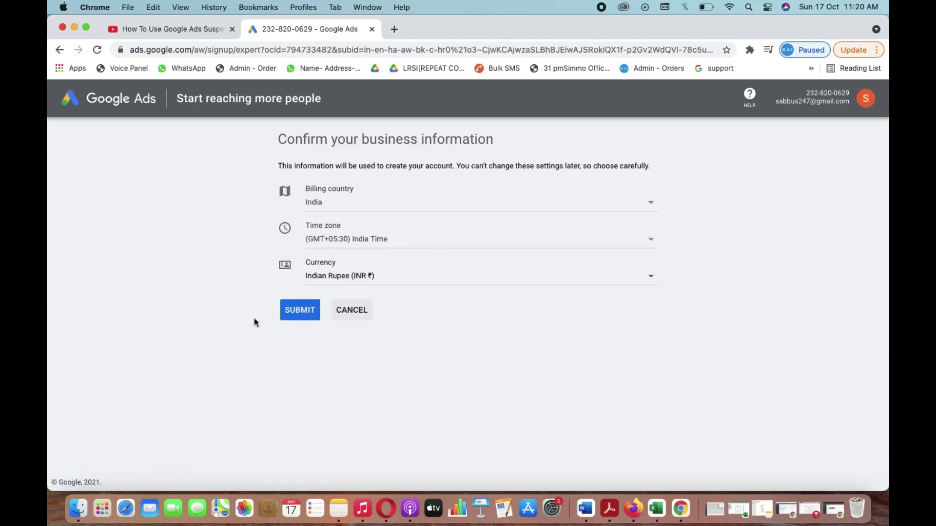
{"action": "left_click", "coordinate": [294, 315]}
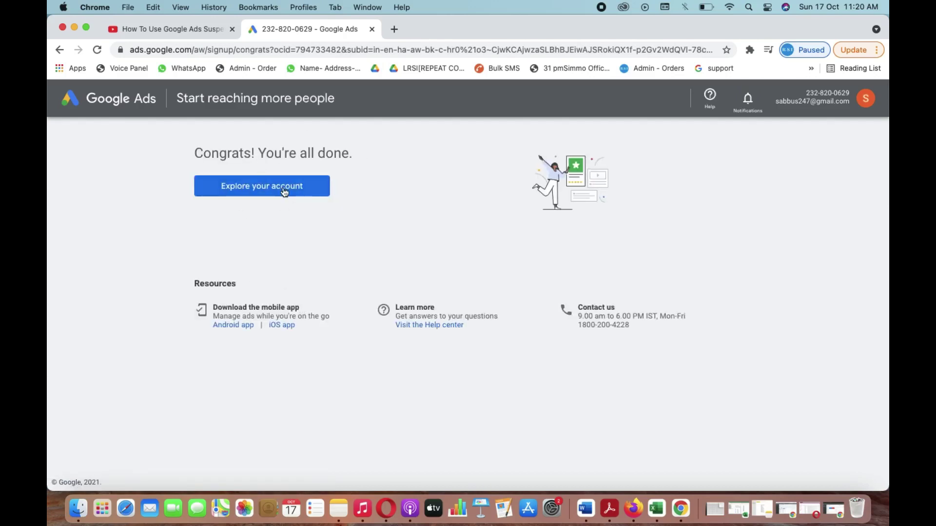
{"action": "left_click", "coordinate": [285, 191]}
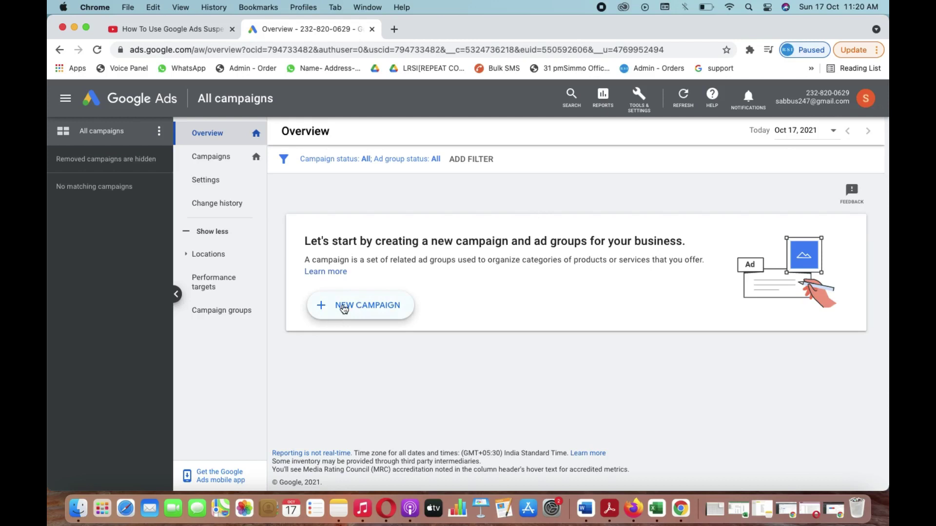
{"action": "left_click", "coordinate": [866, 98]}
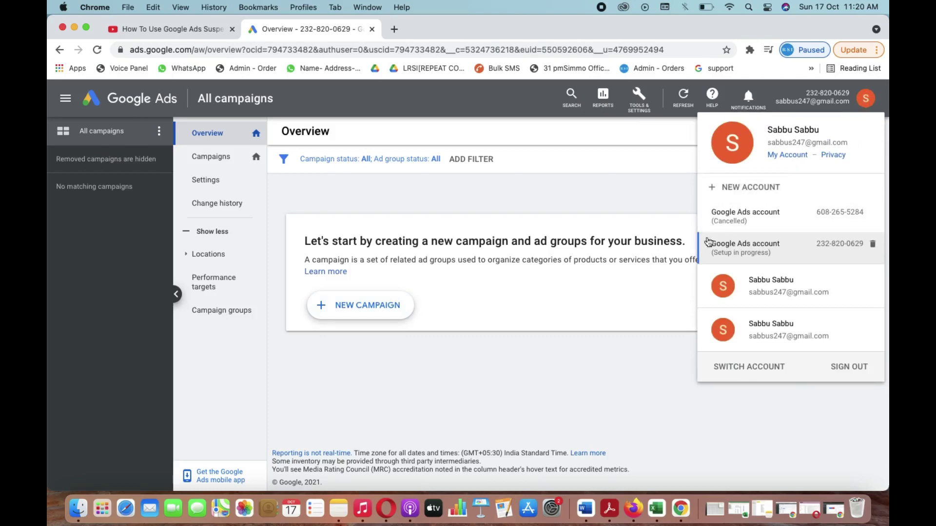
{"action": "left_click", "coordinate": [573, 188]}
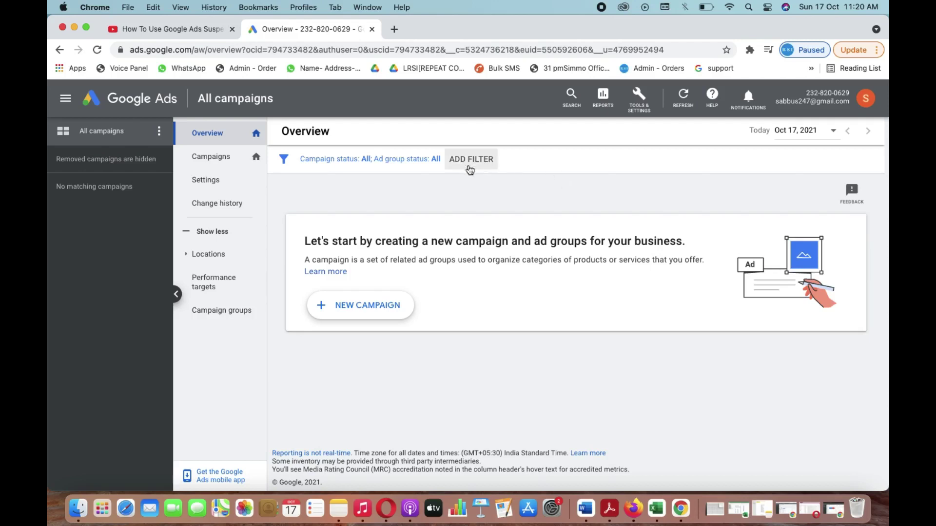
- Start a new Search campaign with the Leads goal and website visits as the way to reach it
{"action": "left_click", "coordinate": [367, 307]}
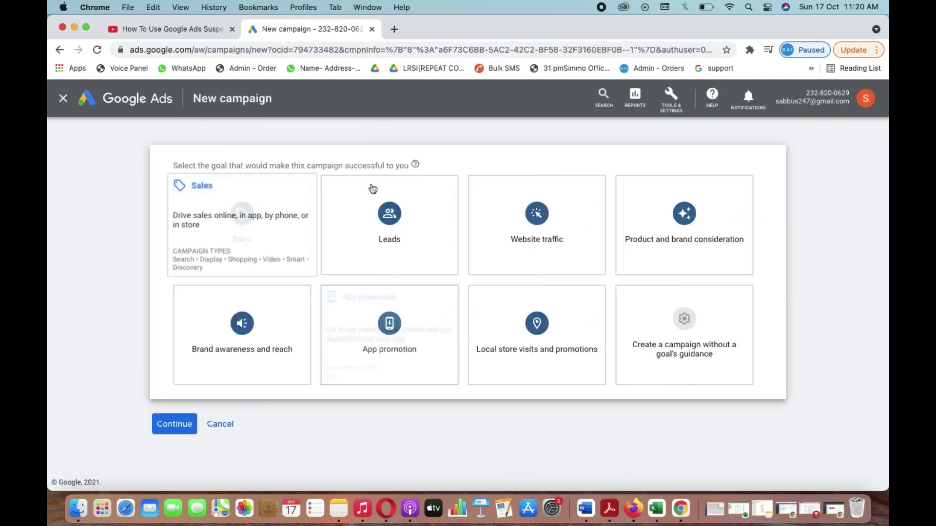
{"action": "left_click", "coordinate": [397, 236]}
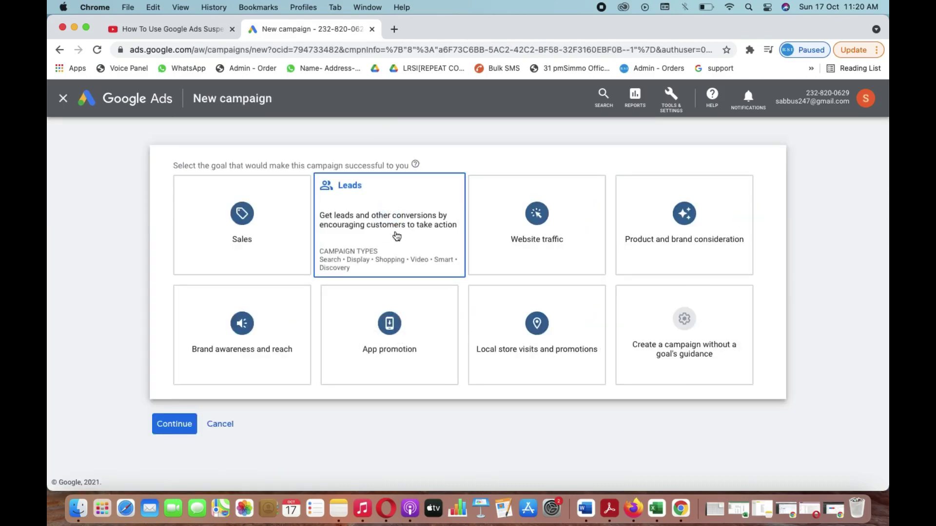
{"action": "left_click", "coordinate": [210, 236]}
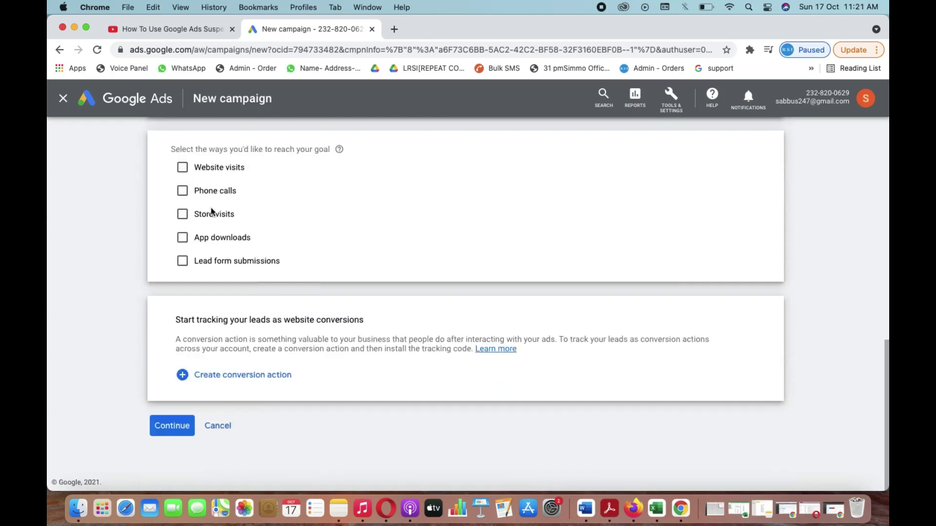
{"action": "left_click", "coordinate": [202, 173]}
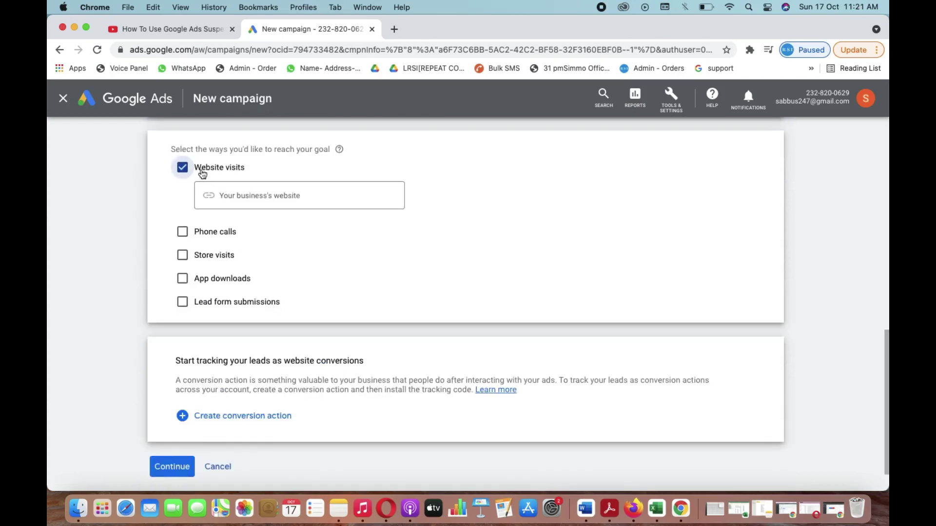
- Open the Customer Care Support Centre site, 24x7appliances-customercare.com, in a new tab and copy its address
{"action": "left_click", "coordinate": [394, 29]}
{"action": "type", "text": "c"}
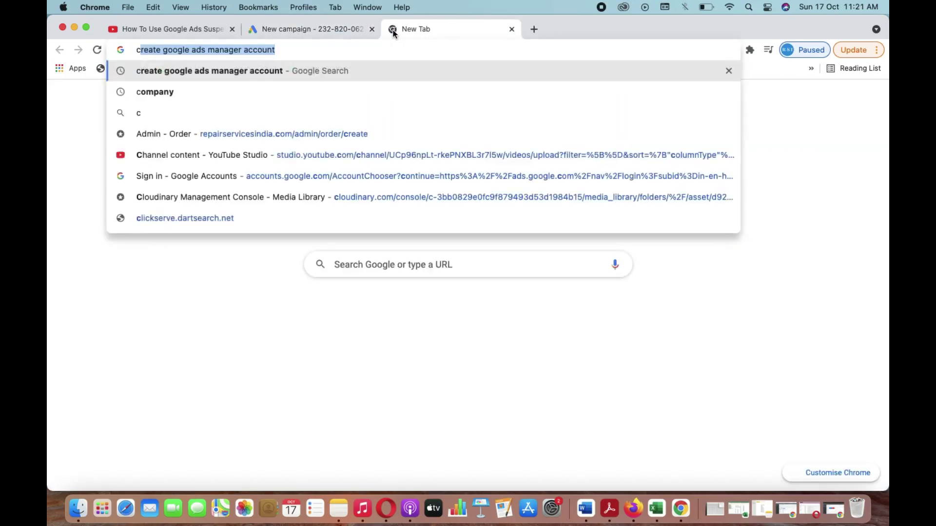
{"action": "key", "text": "BackSpace"}
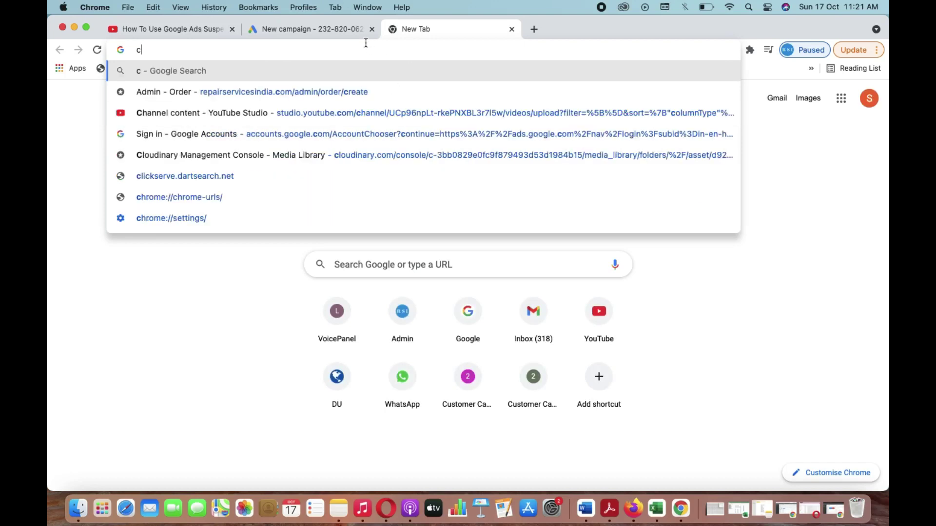
{"action": "type", "text": "ust"}
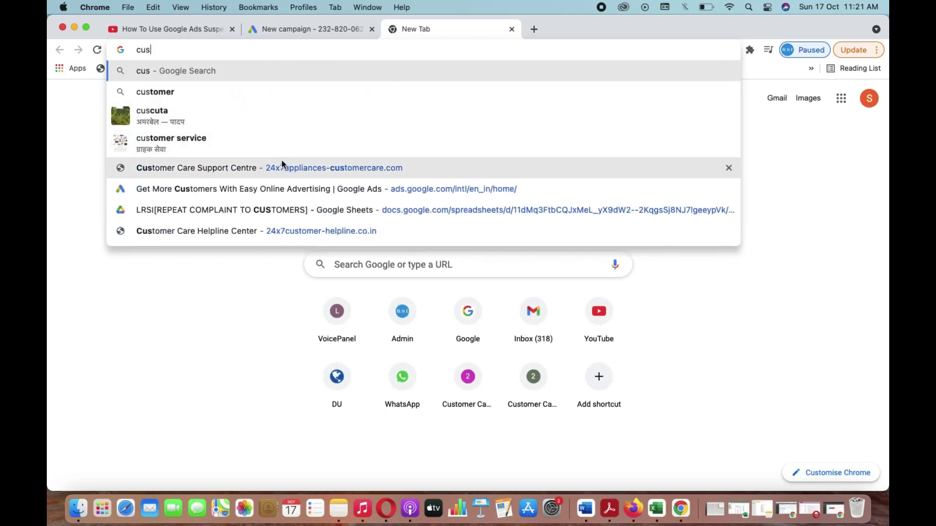
{"action": "left_click", "coordinate": [283, 163]}
{"action": "left_click", "coordinate": [277, 49]}
{"action": "key", "text": "super+c"}
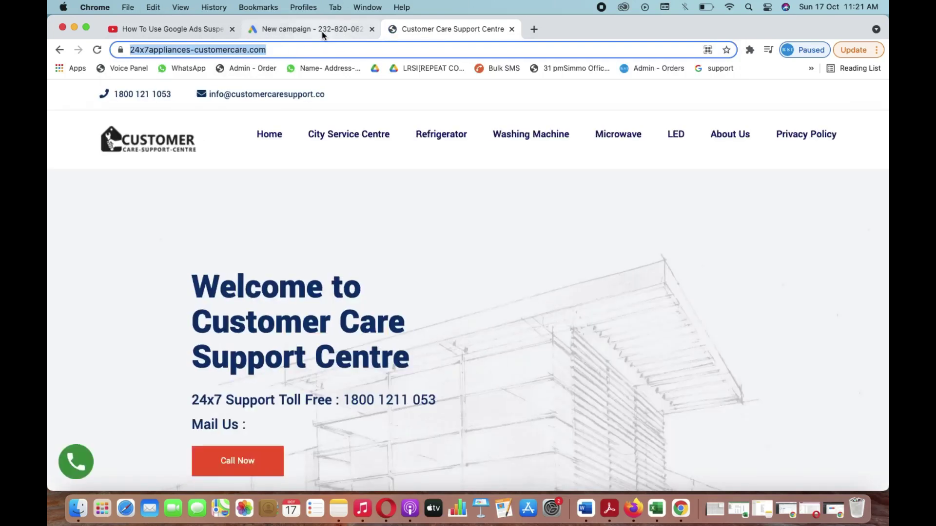
{"action": "left_click", "coordinate": [312, 29]}
{"action": "left_click", "coordinate": [269, 195]}
{"action": "key", "text": "super+v"}
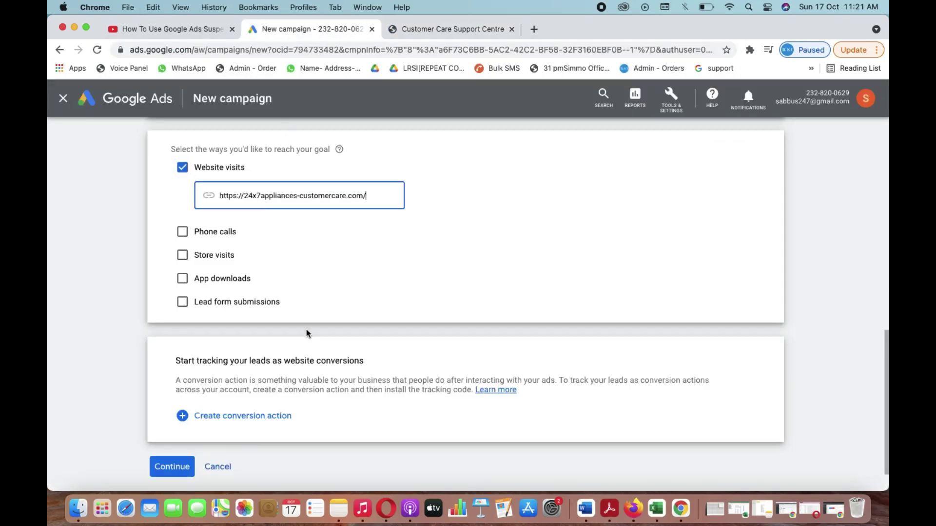
{"action": "left_click", "coordinate": [173, 467]}
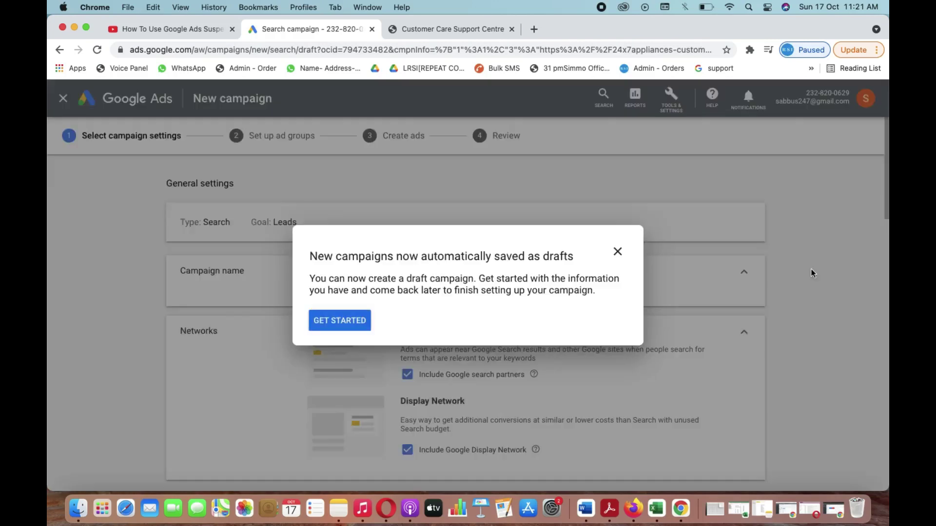
- Exit the campaign drafts guide and set the campaign's target location to India
{"action": "left_click", "coordinate": [618, 252]}
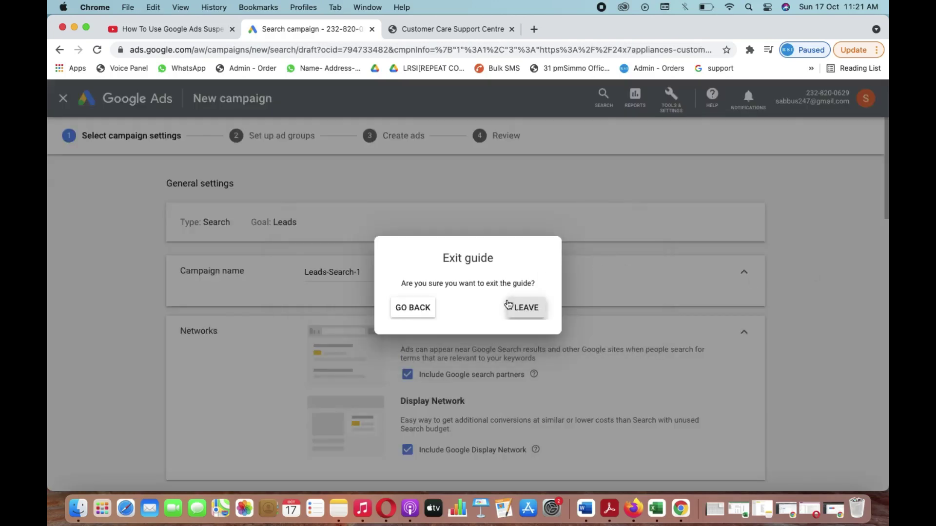
{"action": "left_click", "coordinate": [533, 308]}
{"action": "scroll", "coordinate": [848, 210], "scroll_direction": "down", "scroll_amount": 7}
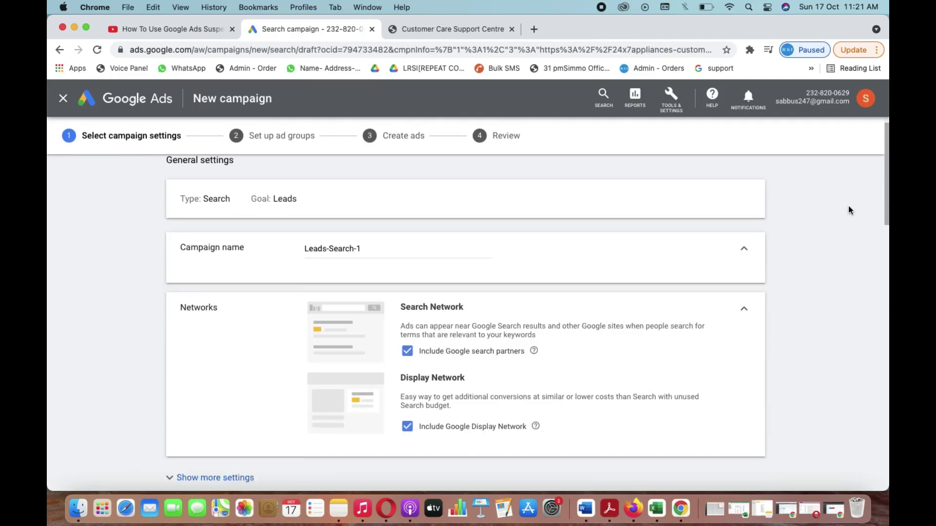
{"action": "scroll", "coordinate": [848, 206], "scroll_direction": "down", "scroll_amount": 2}
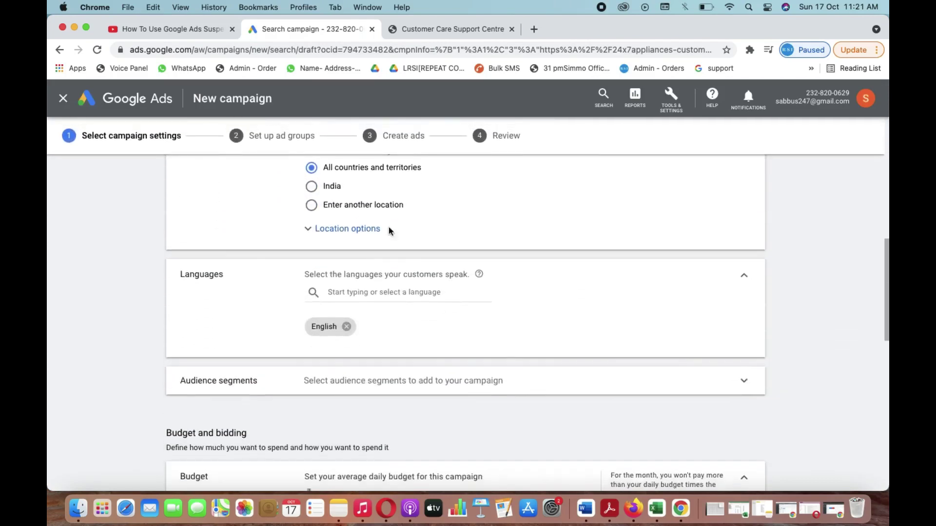
{"action": "left_click", "coordinate": [332, 187]}
- Set the campaign's average daily budget to ₹2,000
{"action": "scroll", "coordinate": [804, 349], "scroll_direction": "down", "scroll_amount": 3}
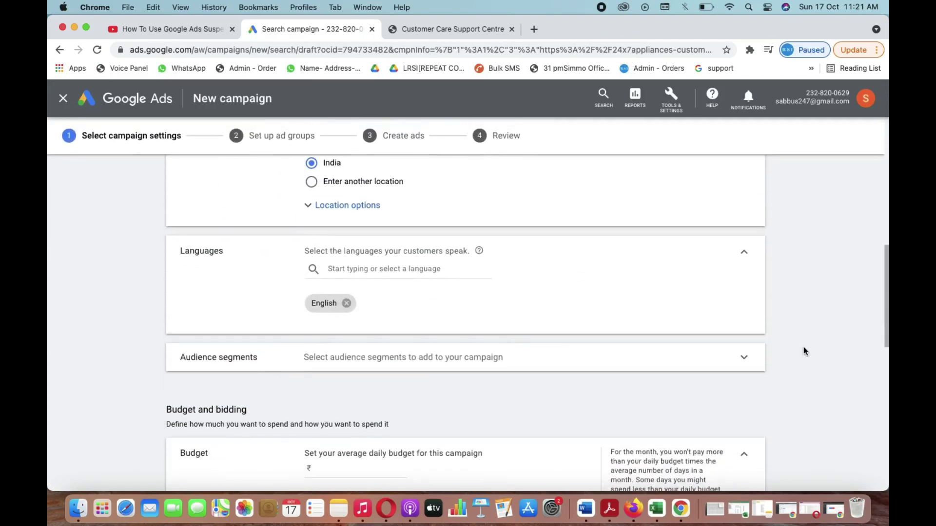
{"action": "left_click", "coordinate": [370, 355]}
{"action": "type", "text": "2000"}
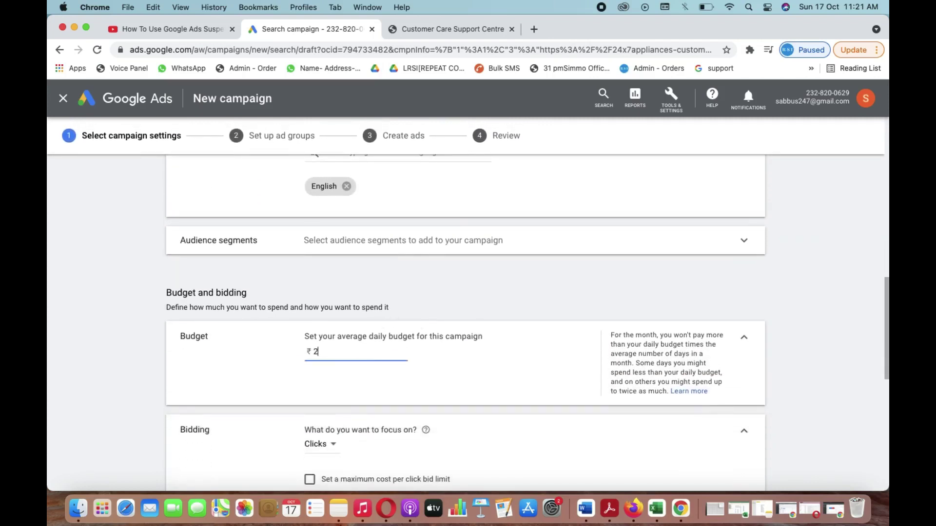
{"action": "left_click", "coordinate": [837, 348]}
- Set a maximum CPC bid limit of ₹15 for the campaign and save the campaign settings without ad extensions
{"action": "scroll", "coordinate": [838, 348], "scroll_direction": "down", "scroll_amount": 4}
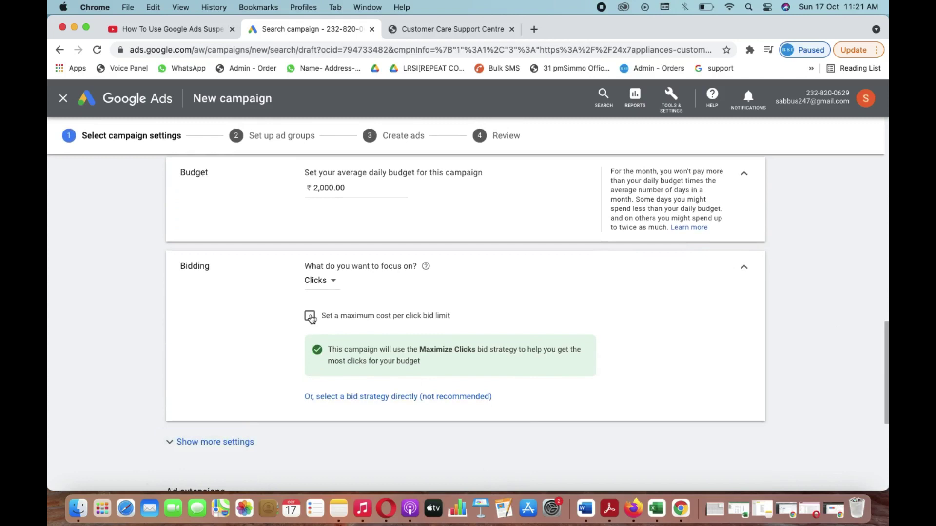
{"action": "left_click", "coordinate": [309, 315]}
{"action": "left_click", "coordinate": [325, 347]}
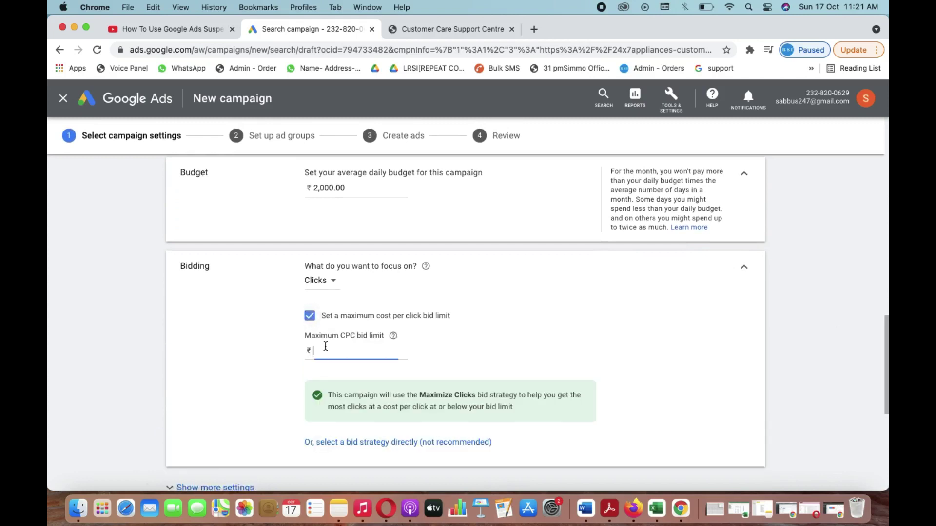
{"action": "type", "text": "15"}
{"action": "left_click", "coordinate": [799, 379]}
{"action": "scroll", "coordinate": [799, 379], "scroll_direction": "down", "scroll_amount": 5}
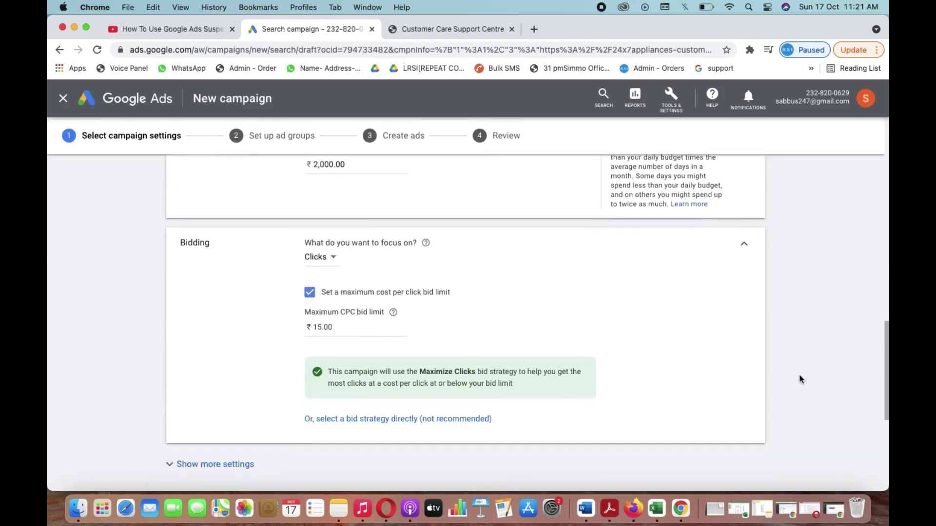
{"action": "scroll", "coordinate": [799, 379], "scroll_direction": "down", "scroll_amount": 2}
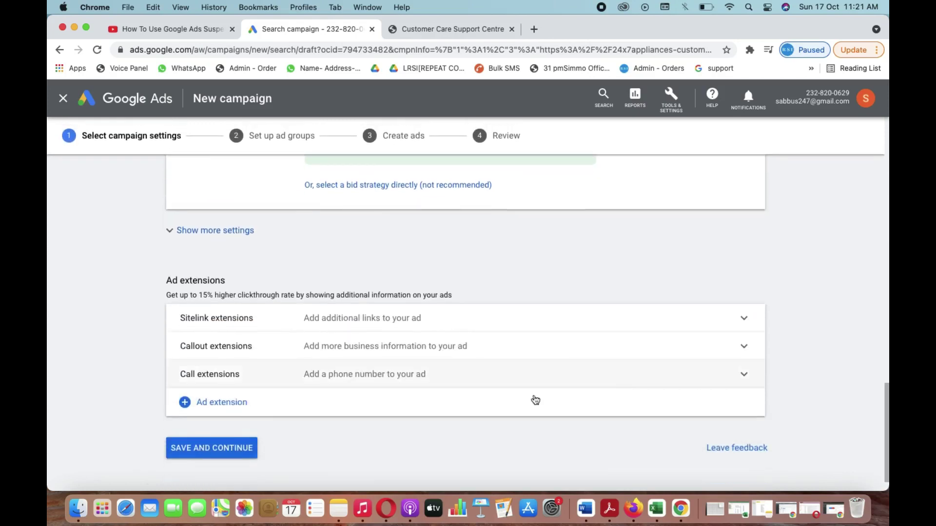
{"action": "left_click", "coordinate": [244, 449]}
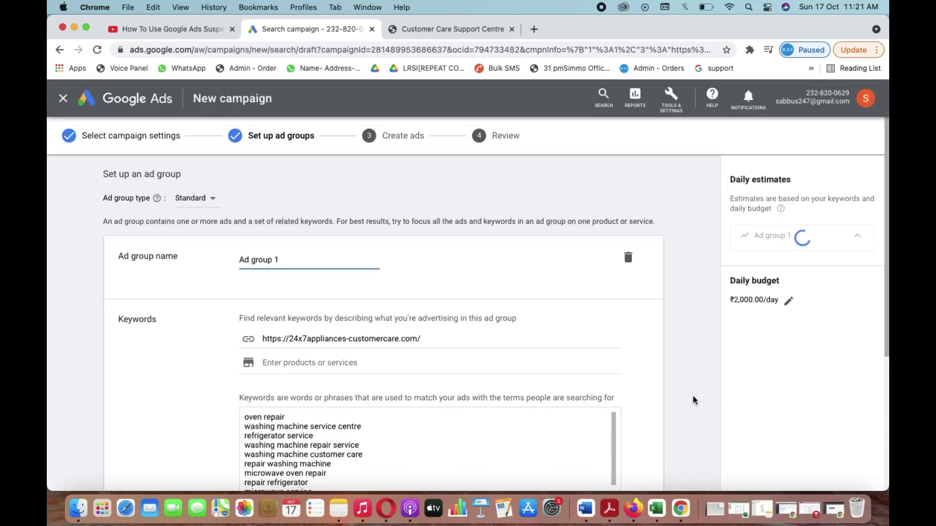
- Keep the suggested appliance repair keywords for Ad group 1, dismiss the new keywords experience notice and continue to ad creation
{"action": "scroll", "coordinate": [695, 399], "scroll_direction": "down", "scroll_amount": 3}
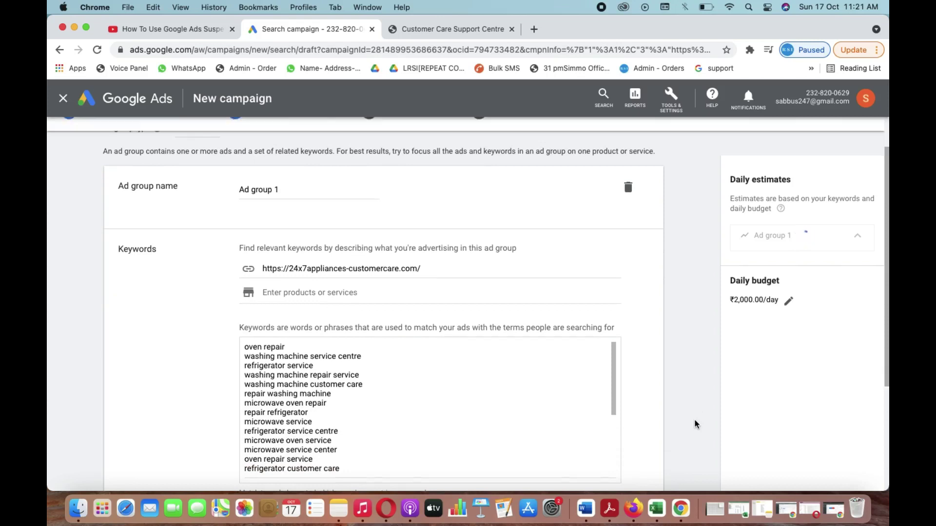
{"action": "scroll", "coordinate": [695, 421], "scroll_direction": "down", "scroll_amount": 6}
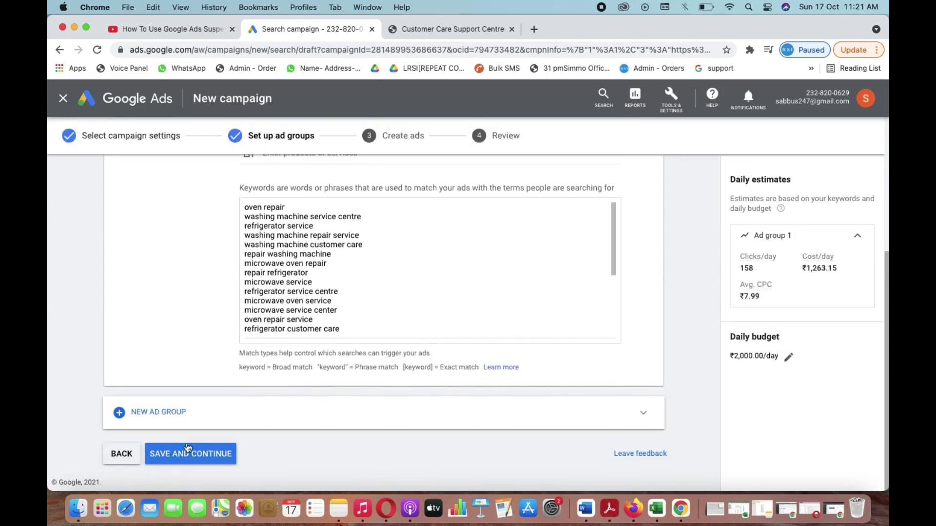
{"action": "left_click", "coordinate": [187, 452]}
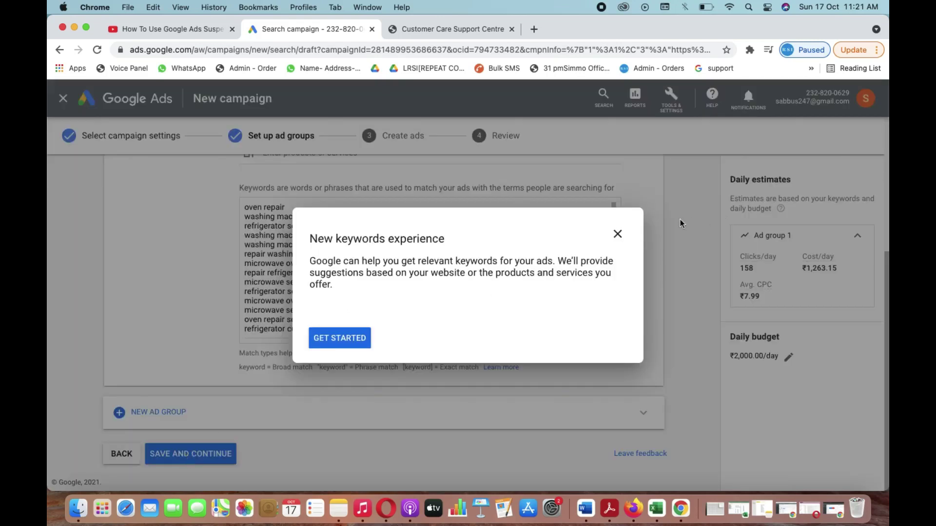
{"action": "left_click", "coordinate": [617, 234]}
{"action": "left_click", "coordinate": [530, 307]}
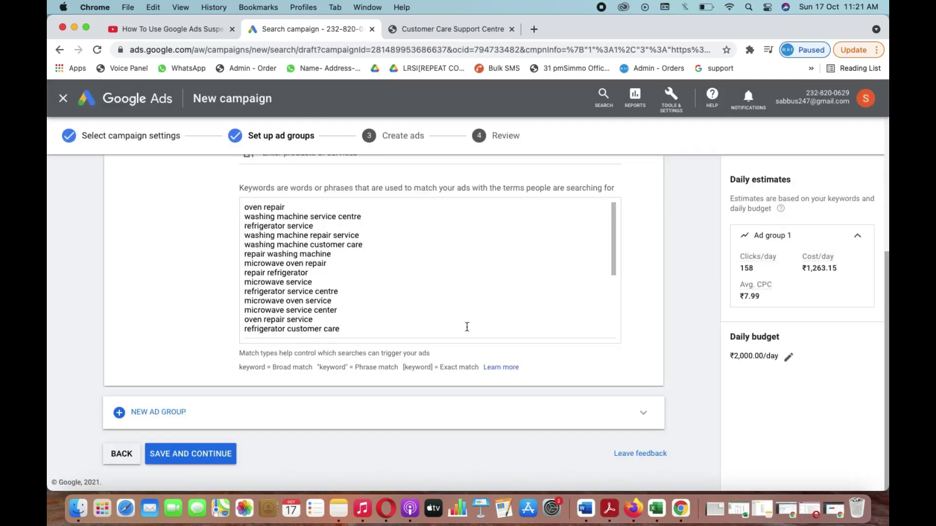
{"action": "left_click", "coordinate": [197, 455]}
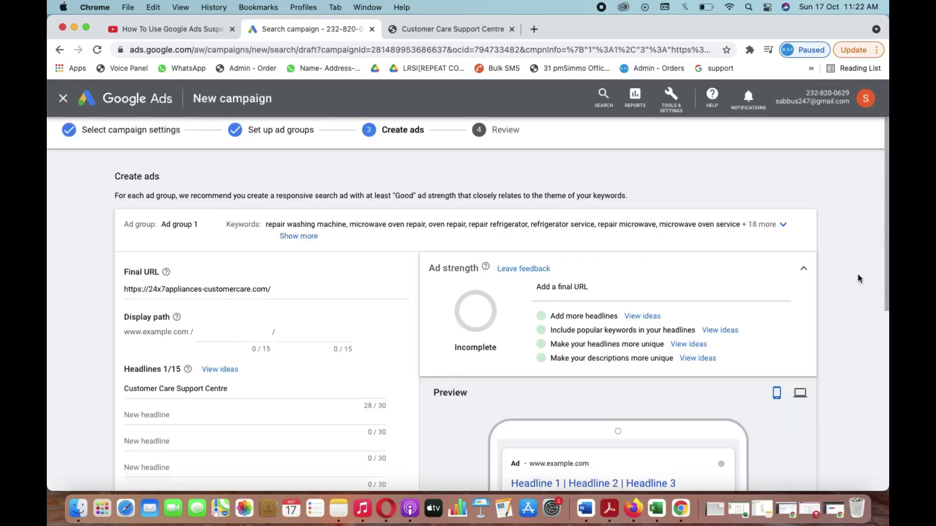
- Enter "test" as both the first and second ad descriptions and try to save the ad
{"action": "scroll", "coordinate": [860, 275], "scroll_direction": "down", "scroll_amount": 5}
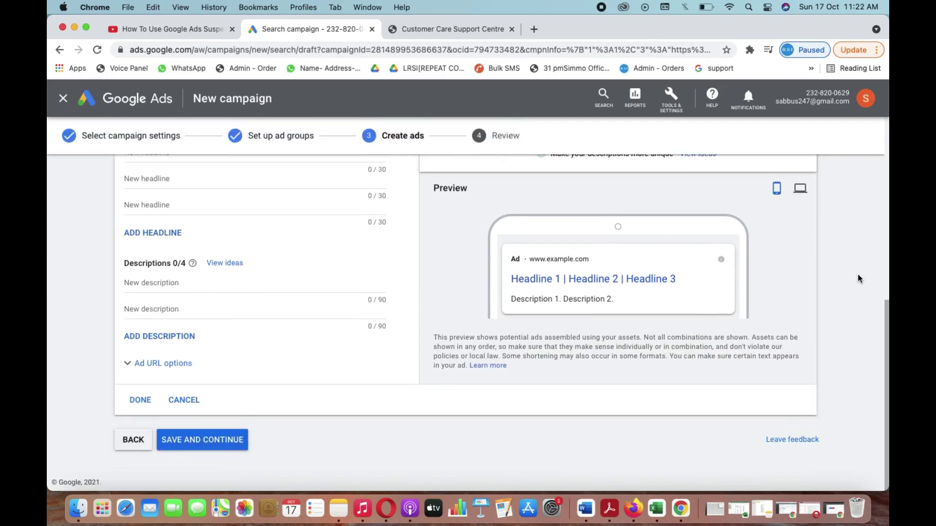
{"action": "scroll", "coordinate": [217, 399], "scroll_direction": "up", "scroll_amount": 2}
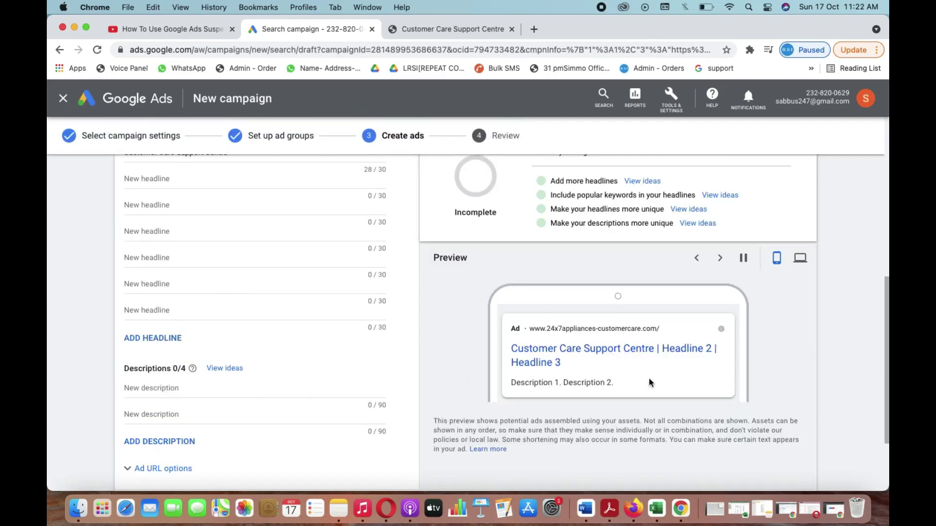
{"action": "scroll", "coordinate": [815, 413], "scroll_direction": "down", "scroll_amount": 3}
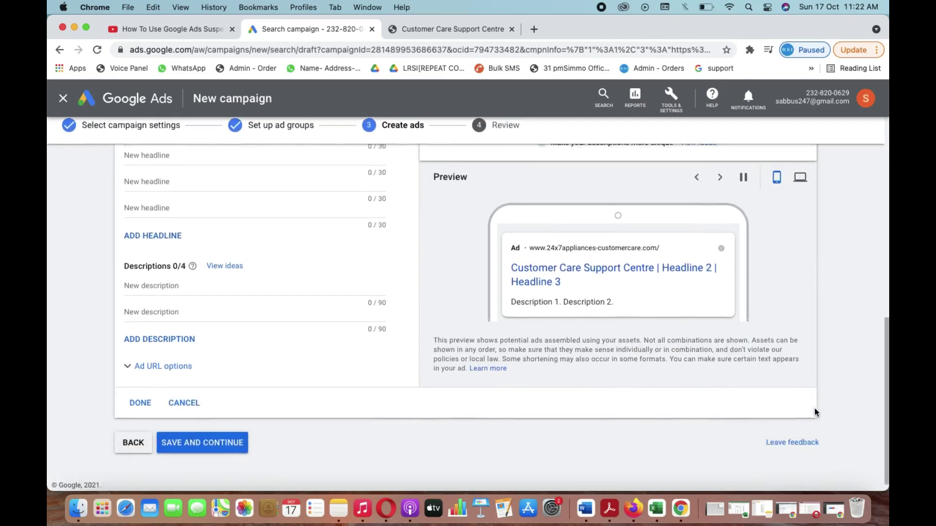
{"action": "left_click", "coordinate": [206, 283]}
{"action": "type", "text": "test"}
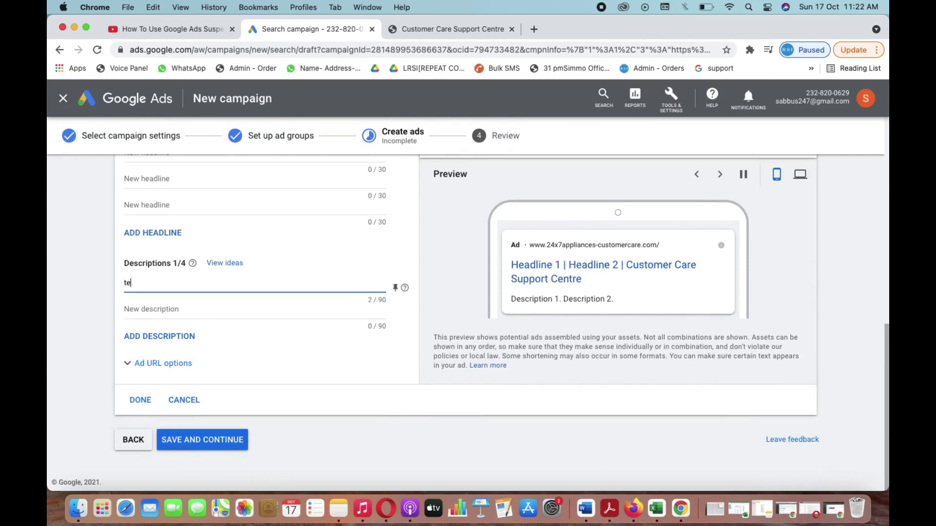
{"action": "left_click", "coordinate": [208, 306]}
{"action": "type", "text": "test"}
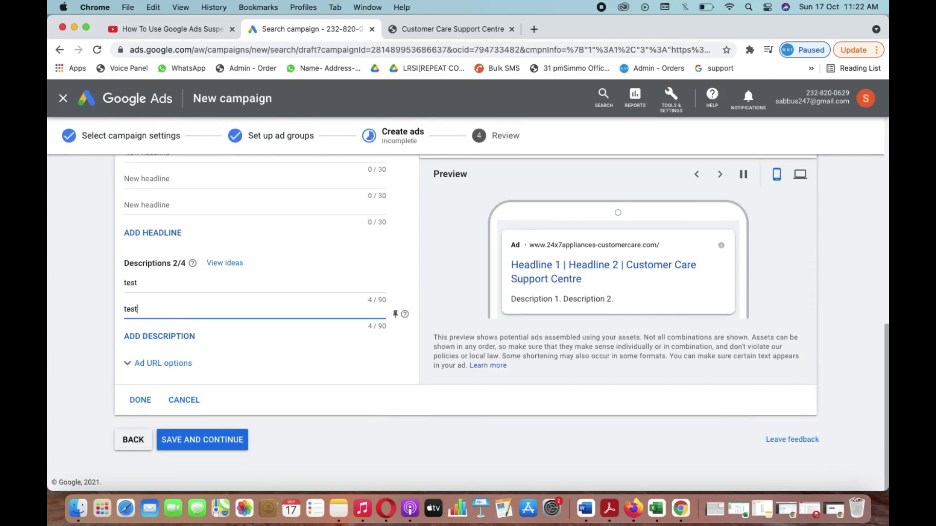
{"action": "left_click", "coordinate": [219, 438]}
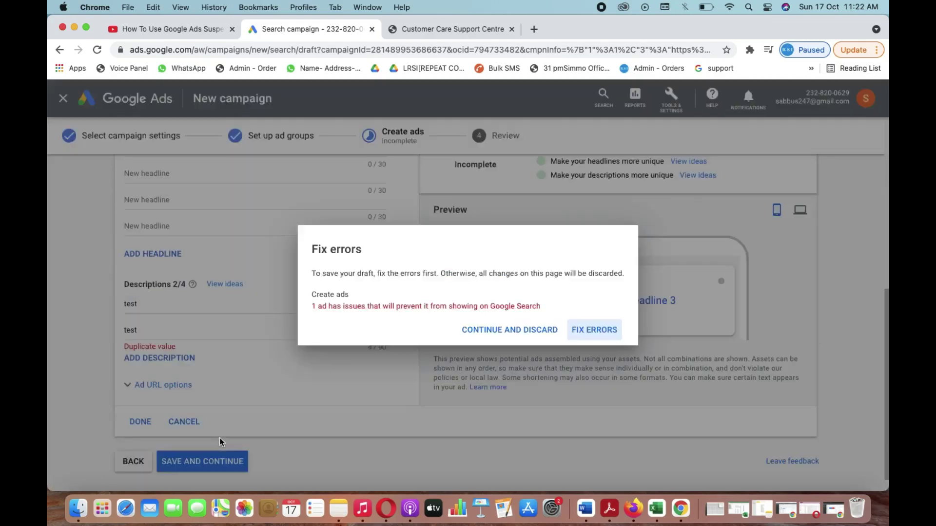
- Return to the ad's errors, replace the duplicate second description with "ggg" and save the ad
{"action": "left_click", "coordinate": [579, 329]}
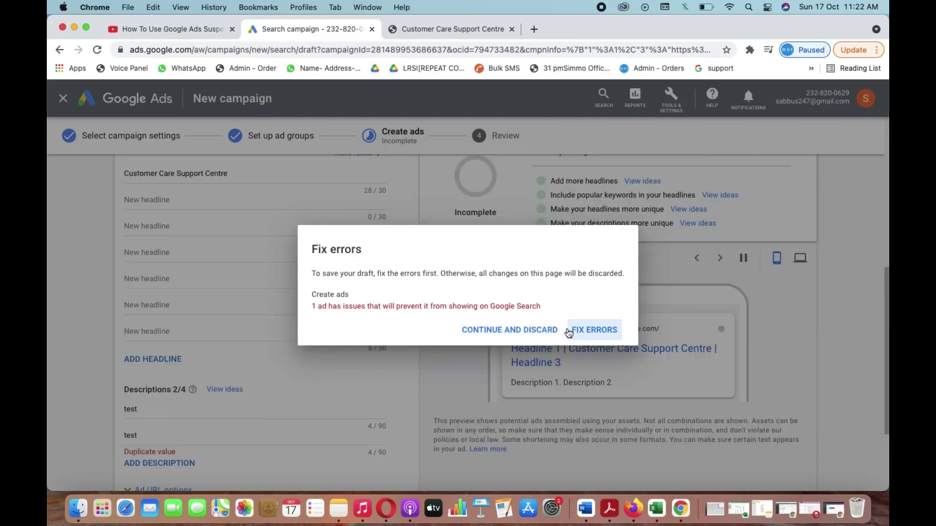
{"action": "left_click", "coordinate": [188, 434]}
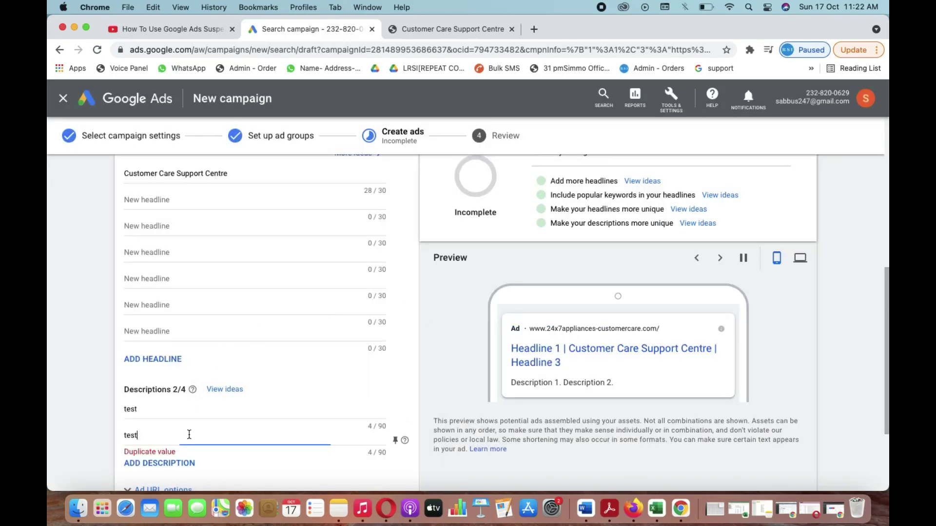
{"action": "key", "text": "BackSpace"}
{"action": "key", "text": "BackSpace"}
{"action": "key", "text": "BackSpace"}
{"action": "key", "text": "BackSpace"}
{"action": "type", "text": "ggg"}
{"action": "left_click", "coordinate": [862, 358]}
{"action": "scroll", "coordinate": [780, 375], "scroll_direction": "down", "scroll_amount": 5}
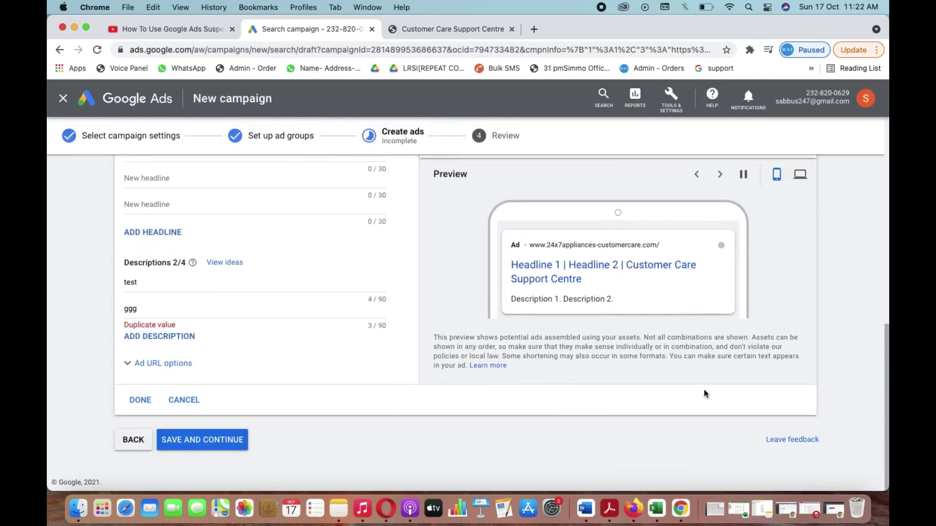
{"action": "left_click", "coordinate": [237, 440]}
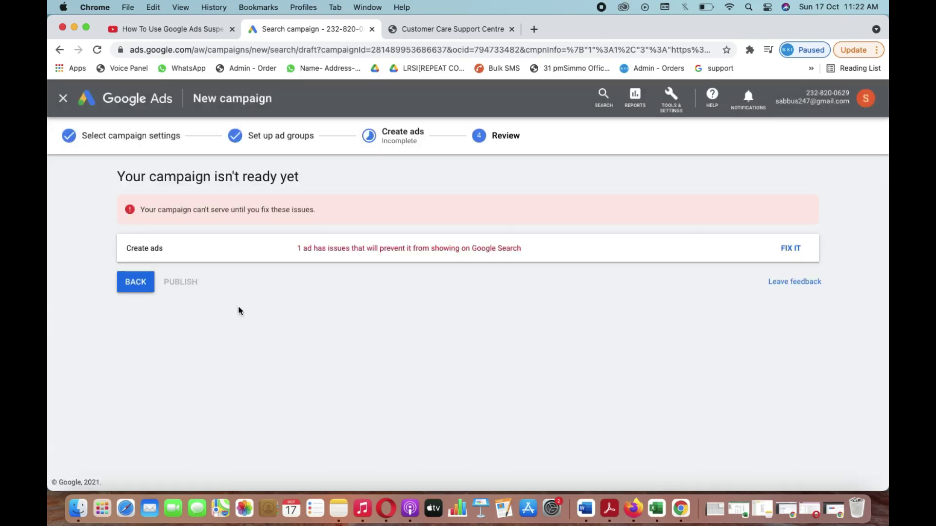
- Reopen the ad from the campaign review, enter "jhvjhfyuyyy" as the second headline and save the ad
{"action": "left_click", "coordinate": [790, 249]}
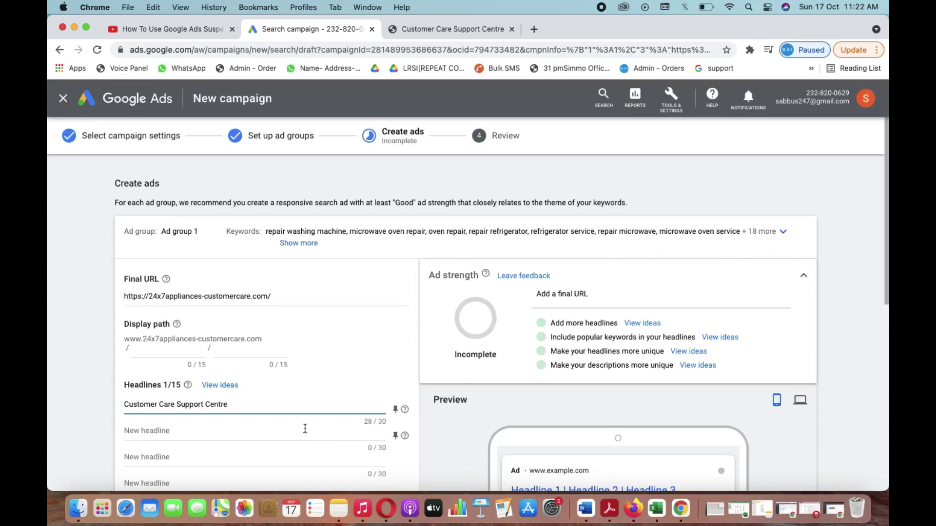
{"action": "left_click", "coordinate": [305, 429]}
{"action": "type", "text": "I"}
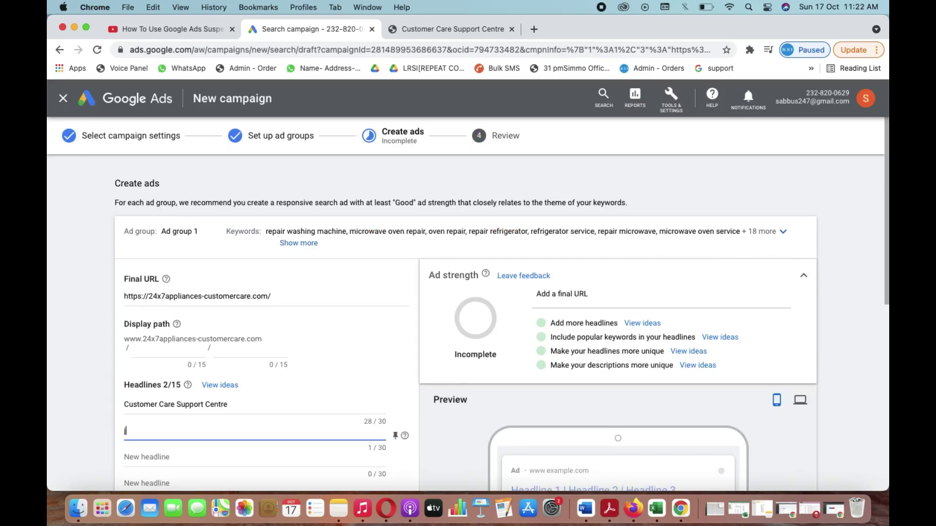
{"action": "type", "text": "hvjhf"}
{"action": "type", "text": "jhvjh"}
{"action": "scroll", "coordinate": [636, 345], "scroll_direction": "down", "scroll_amount": 3}
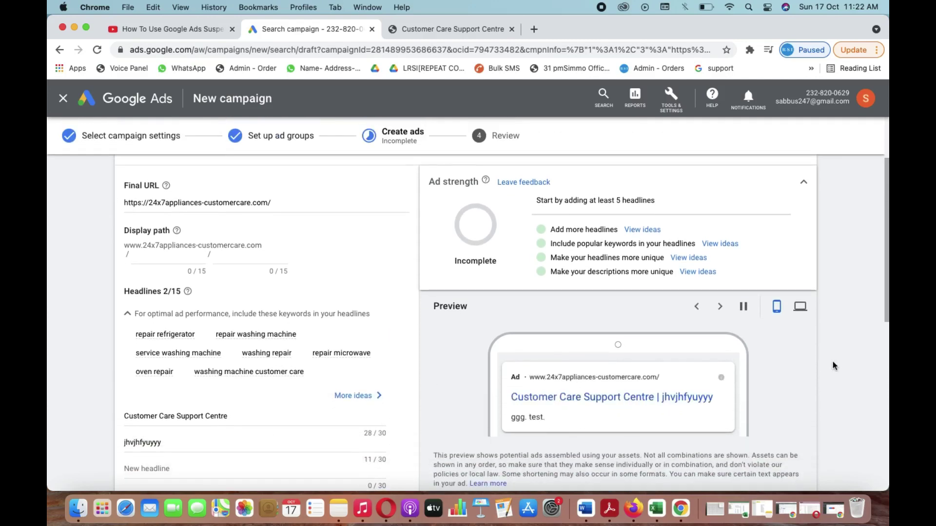
{"action": "scroll", "coordinate": [834, 366], "scroll_direction": "down", "scroll_amount": 12}
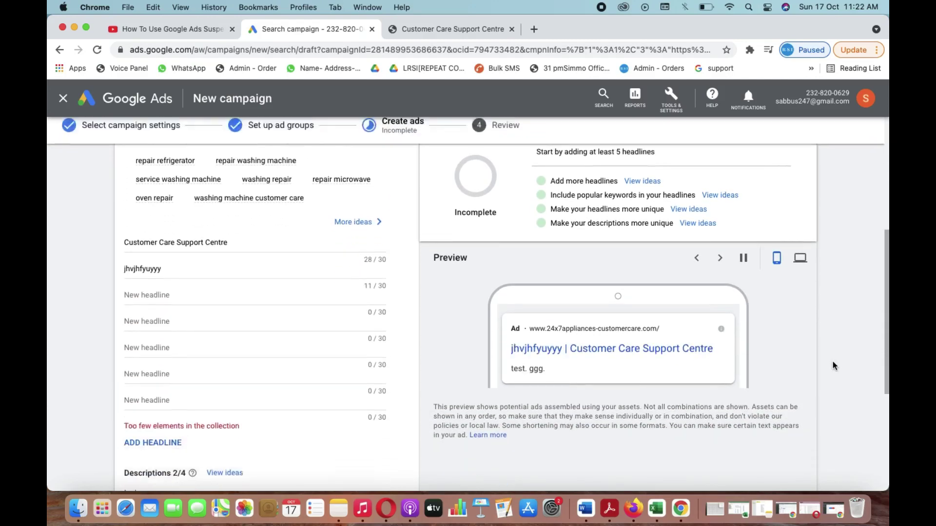
{"action": "scroll", "coordinate": [833, 365], "scroll_direction": "down", "scroll_amount": 3}
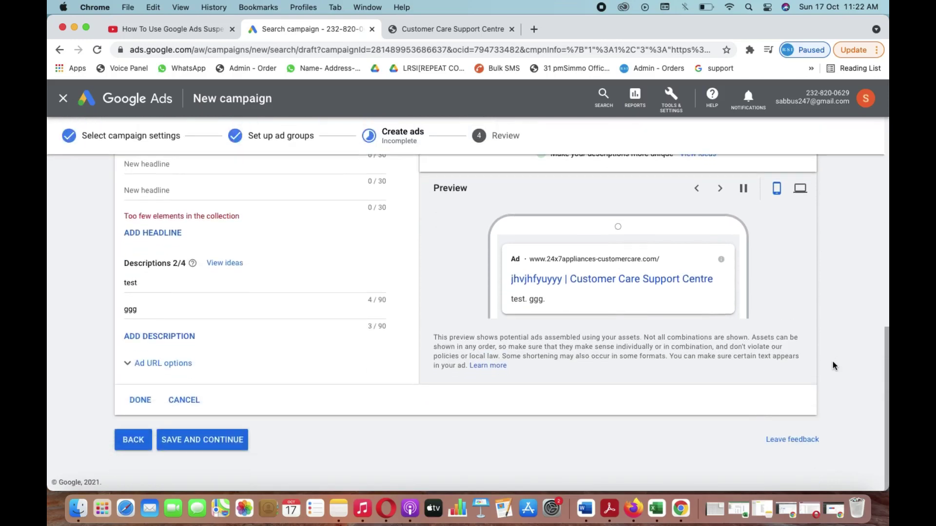
{"action": "left_click", "coordinate": [233, 442]}
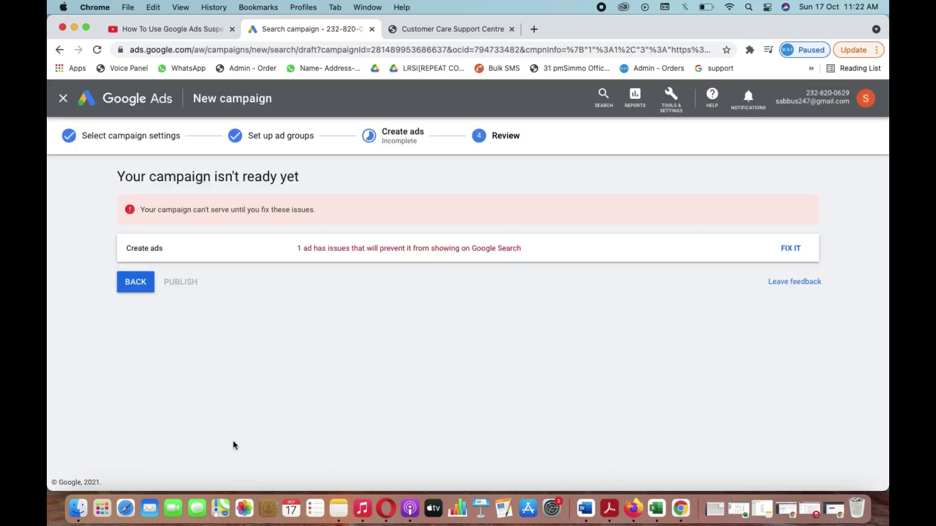
- Reopen the ad from the campaign review and add "washing machin" and "microwave" as the third and fourth headlines
{"action": "left_click", "coordinate": [794, 249]}
{"action": "scroll", "coordinate": [435, 181], "scroll_direction": "down", "scroll_amount": 5}
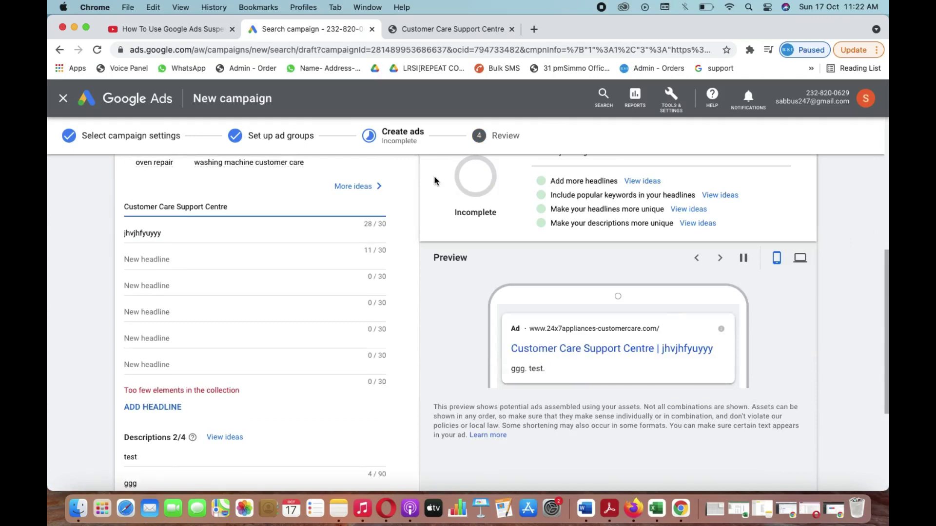
{"action": "left_click", "coordinate": [140, 259]}
{"action": "type", "text": "was"}
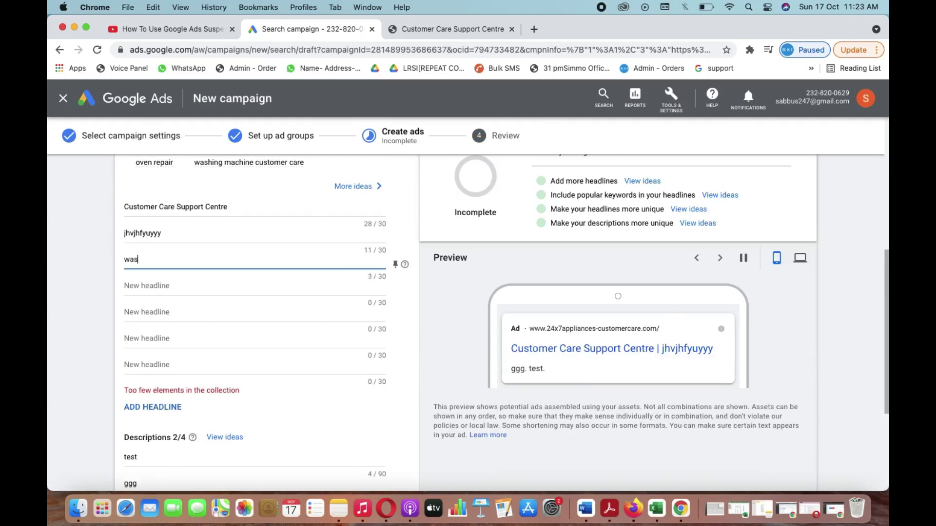
{"action": "type", "text": "hing "}
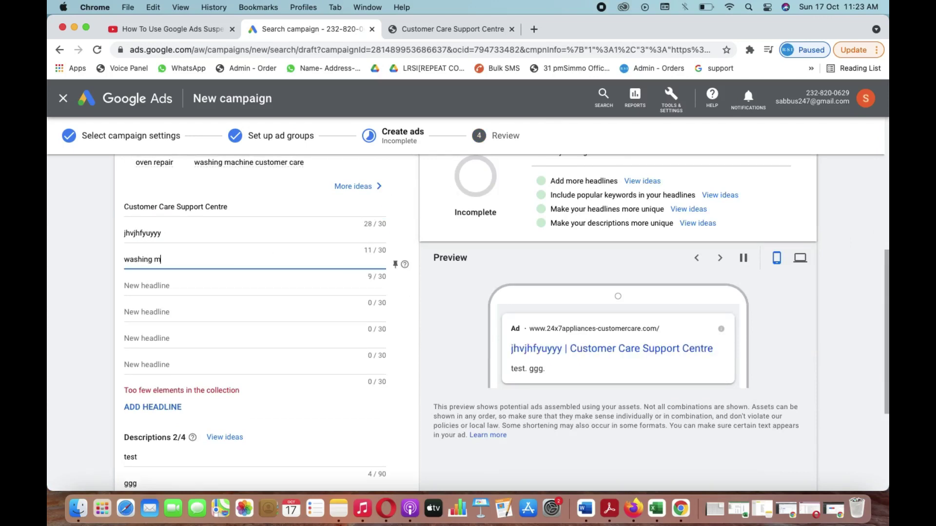
{"action": "type", "text": "machin"}
{"action": "left_click", "coordinate": [150, 283]}
{"action": "type", "text": "micr"}
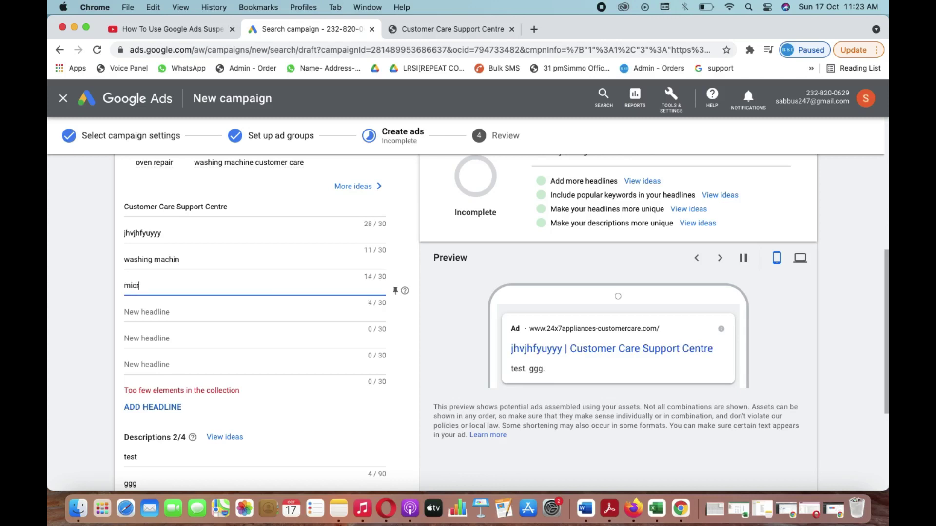
{"action": "type", "text": "owave"}
- Save the ad and publish the campaign without fixing the conversion tracking and ad extension suggestions
{"action": "left_click", "coordinate": [868, 375]}
{"action": "scroll", "coordinate": [867, 374], "scroll_direction": "down", "scroll_amount": 2}
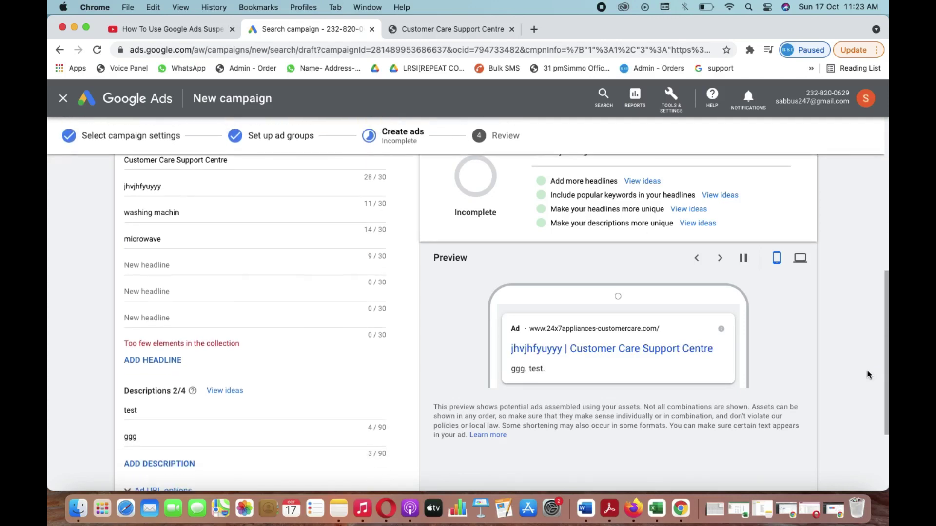
{"action": "scroll", "coordinate": [867, 375], "scroll_direction": "down", "scroll_amount": 5}
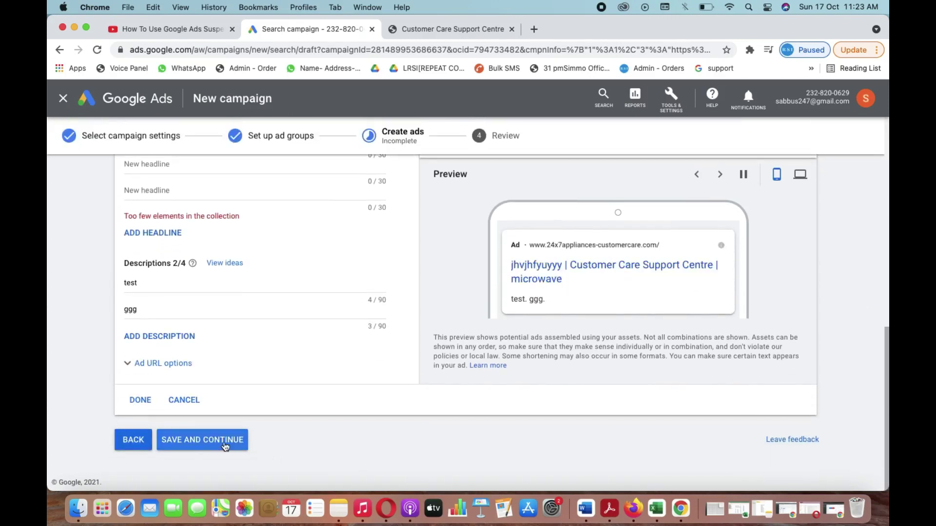
{"action": "left_click", "coordinate": [226, 445]}
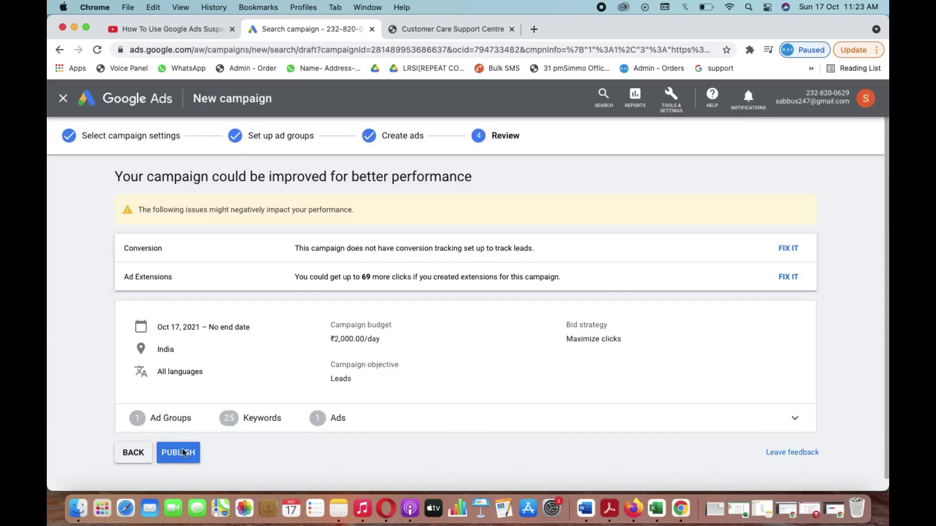
{"action": "left_click", "coordinate": [178, 453]}
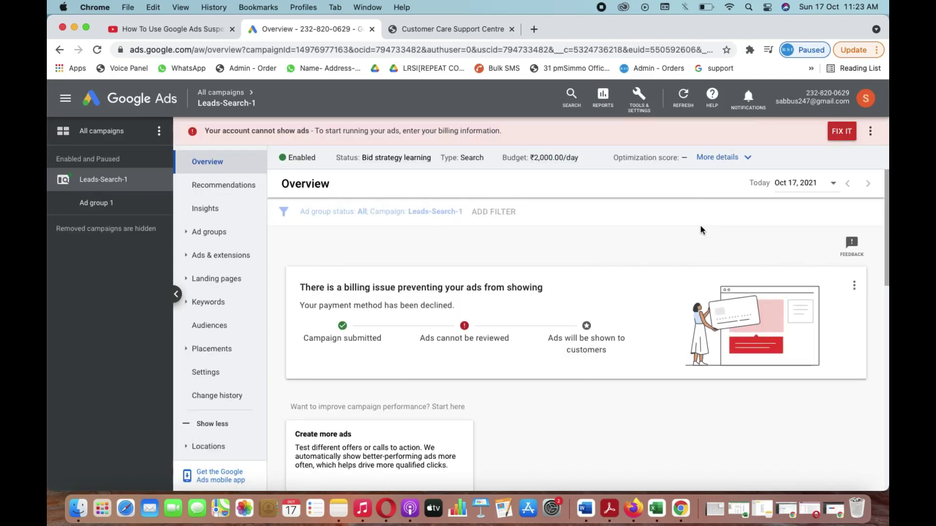
{"action": "scroll", "coordinate": [700, 231], "scroll_direction": "down", "scroll_amount": 5}
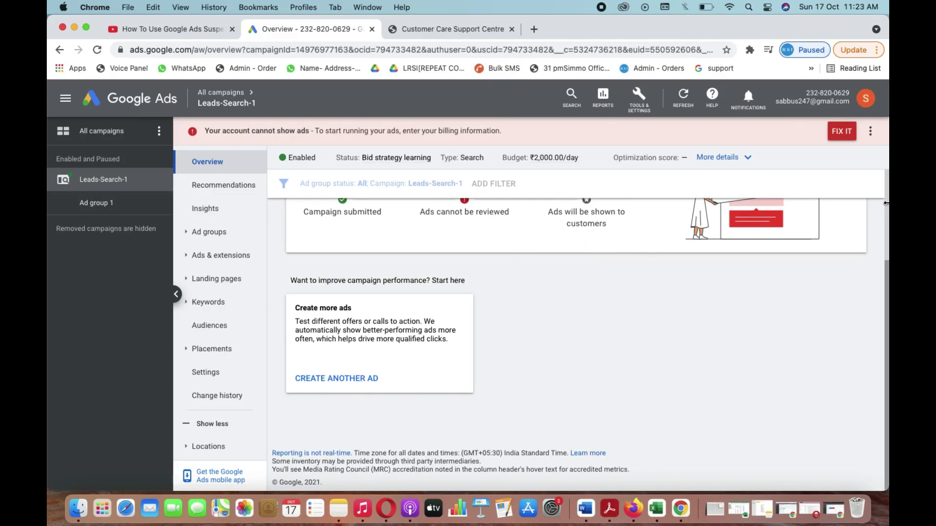
{"action": "scroll", "coordinate": [887, 207], "scroll_direction": "up", "scroll_amount": 3}
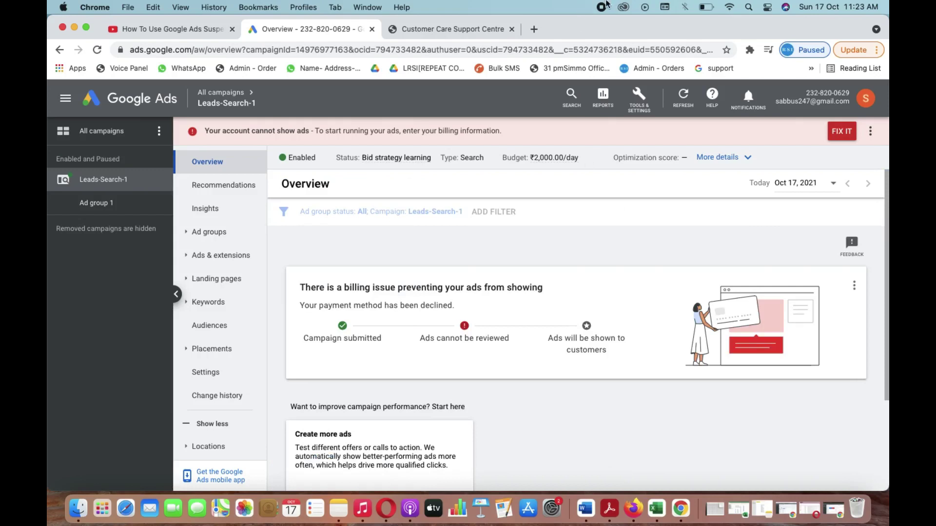